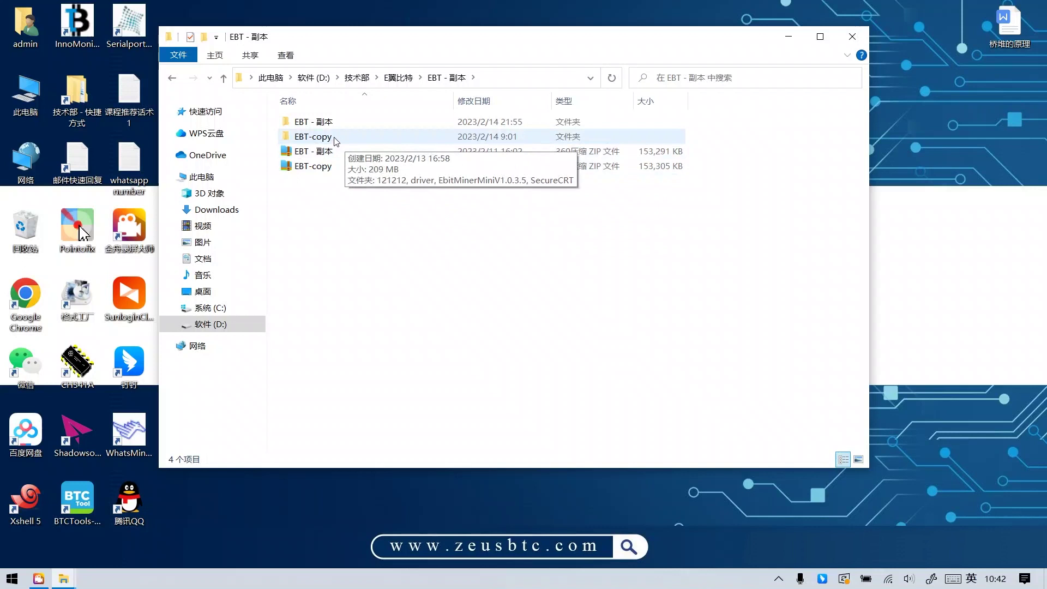
# Try to install .NET Framework 4 with dotNetFx40_Full_x86_x64 from the driver folder inside EBT-copy, and close the installer.
pyautogui.doubleClick(334, 139)
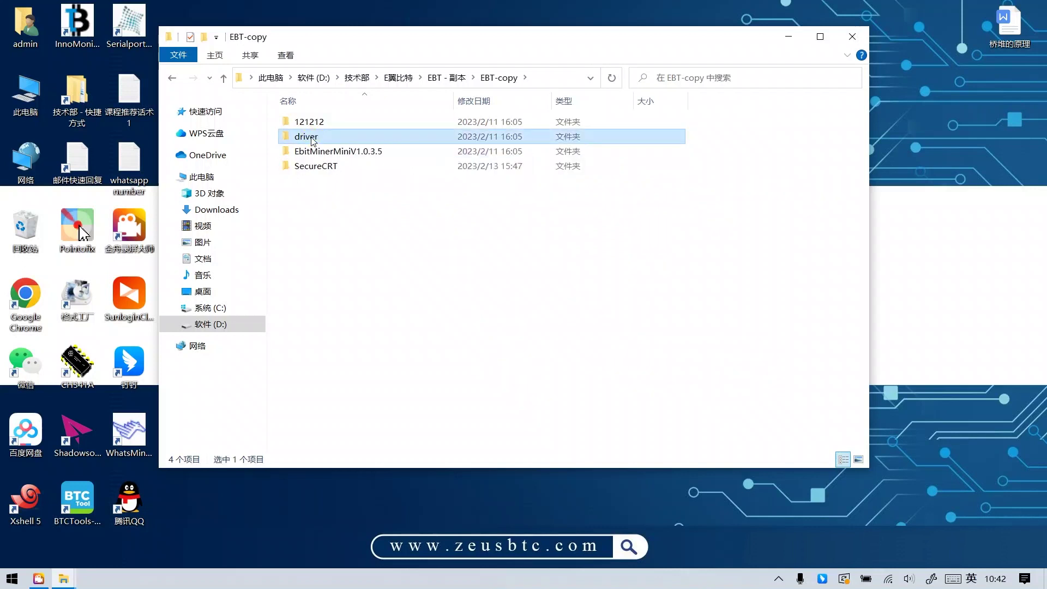
pyautogui.doubleClick(313, 139)
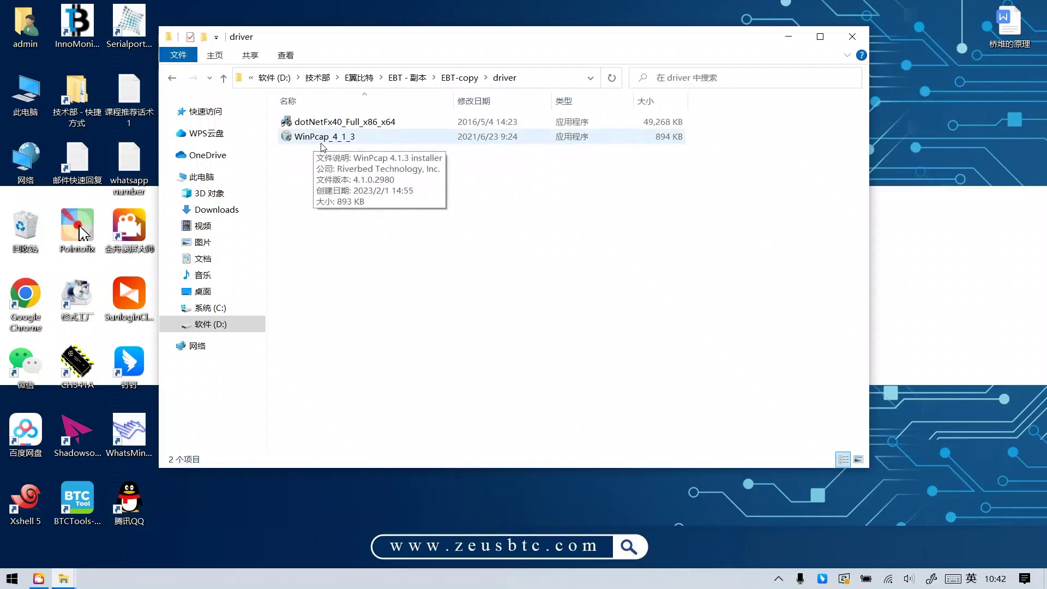
pyautogui.click(344, 127)
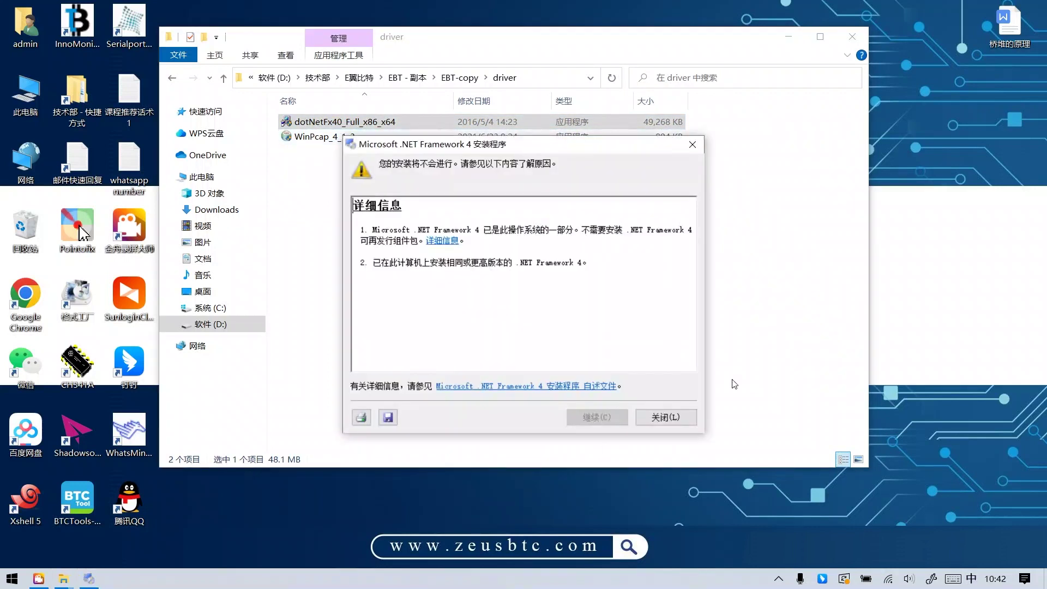
pyautogui.click(662, 417)
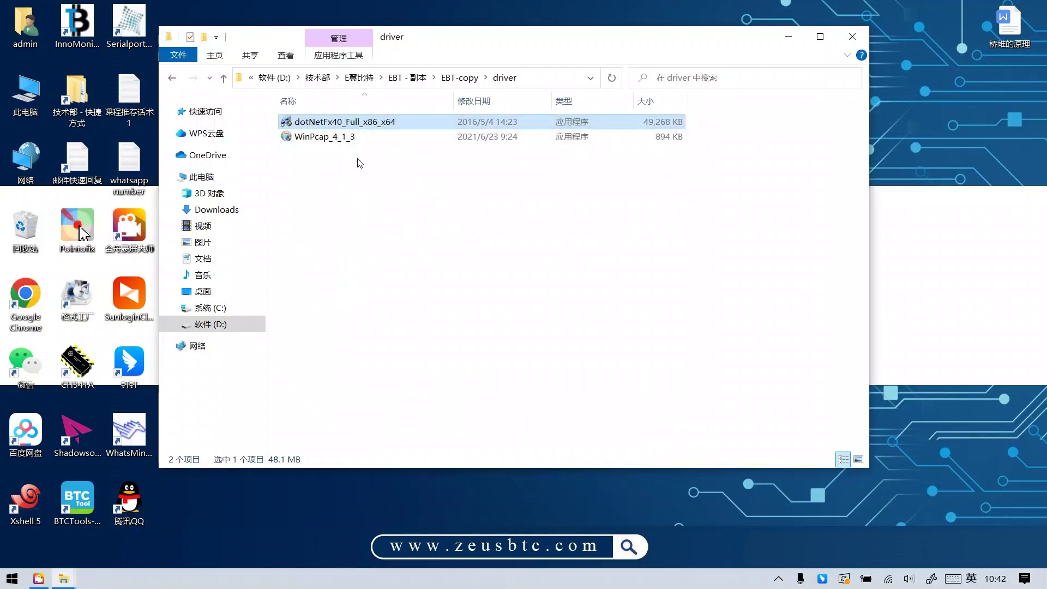
# Run WinPcap_4_1_3 from the driver folder, force the installation and complete the setup wizard.
pyautogui.doubleClick(341, 139)
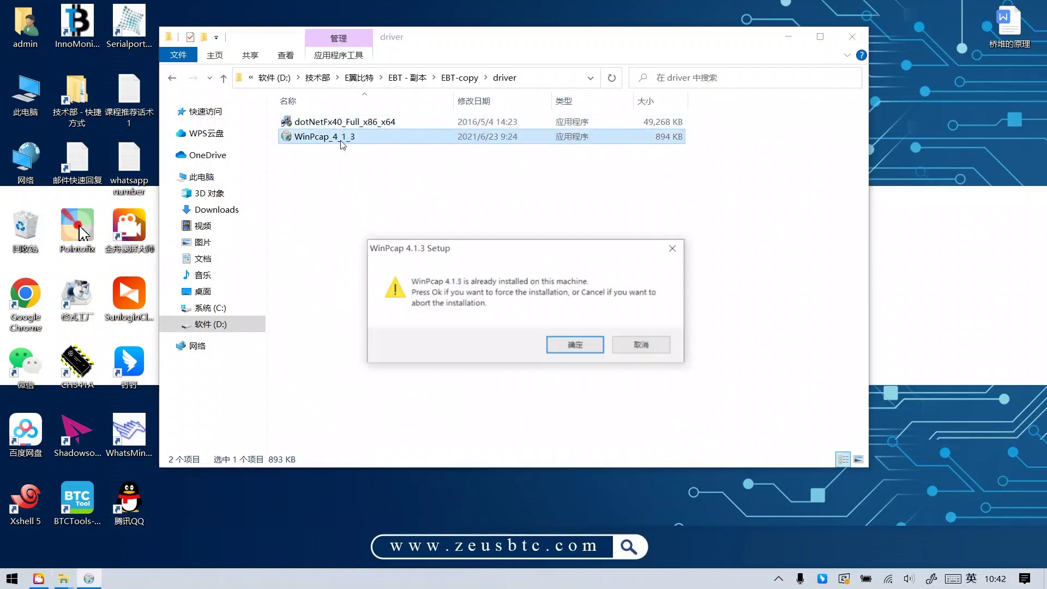
pyautogui.click(577, 353)
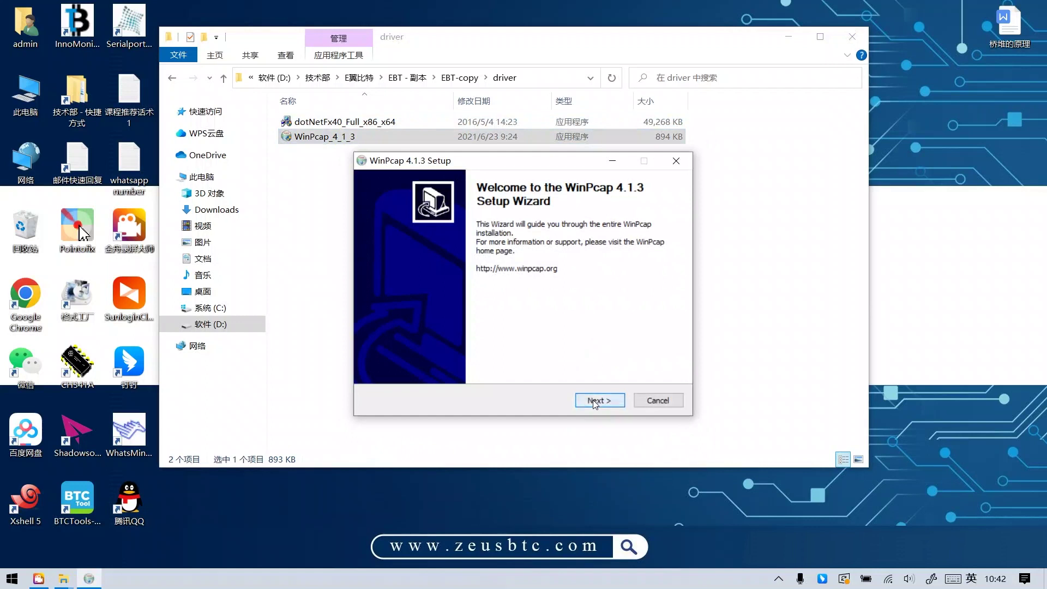
pyautogui.click(593, 401)
pyautogui.click(596, 400)
pyautogui.click(598, 398)
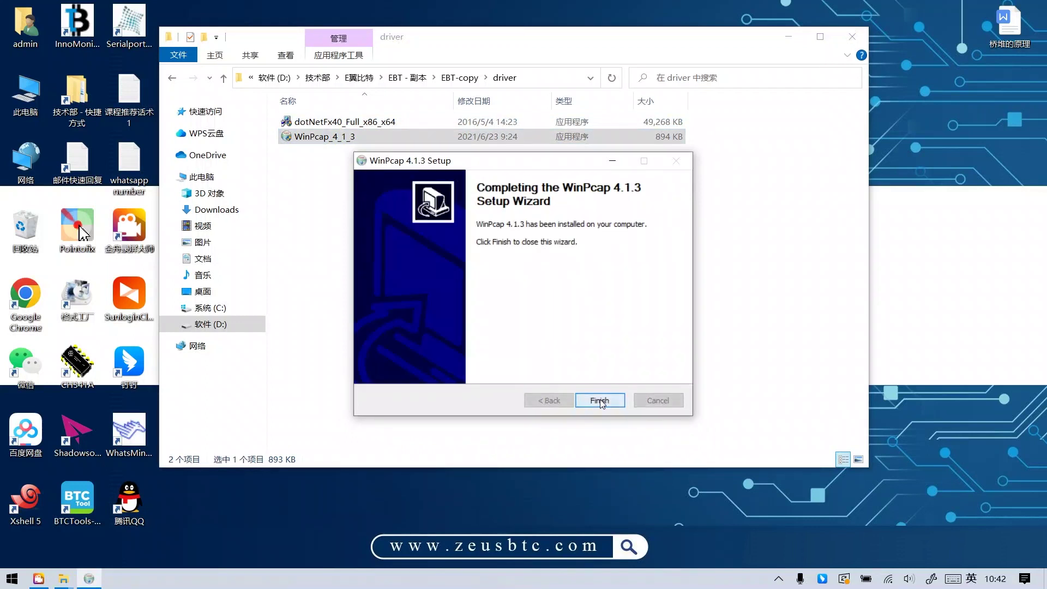
pyautogui.click(600, 401)
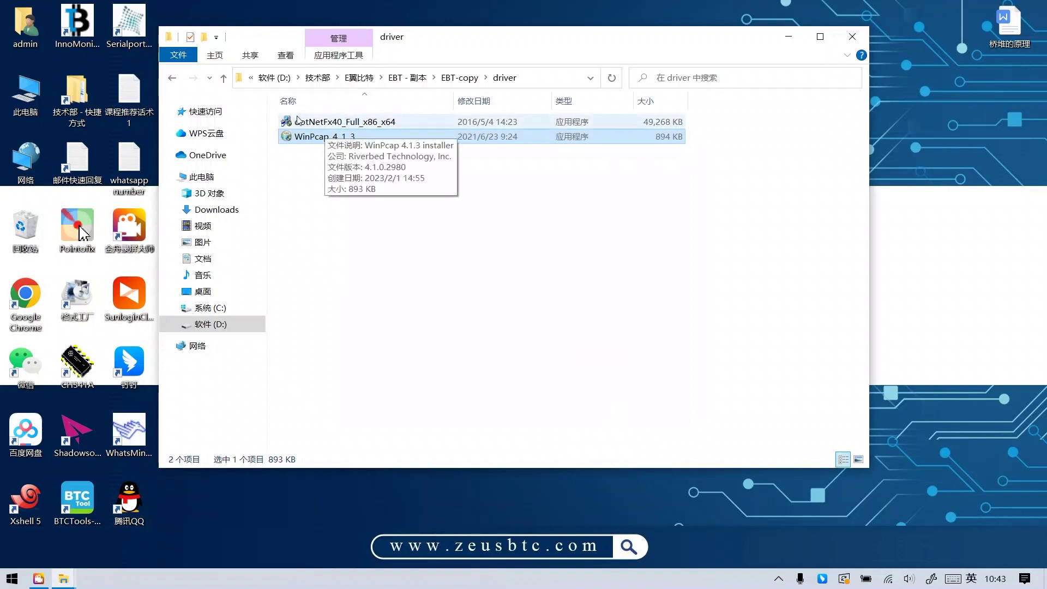
# Launch EbitMinerMini from the EbitMinerMiniV1.0.3.5 folder, open LAN management (局域网管理) to view the miner's IP, and minimize it.
pyautogui.click(224, 78)
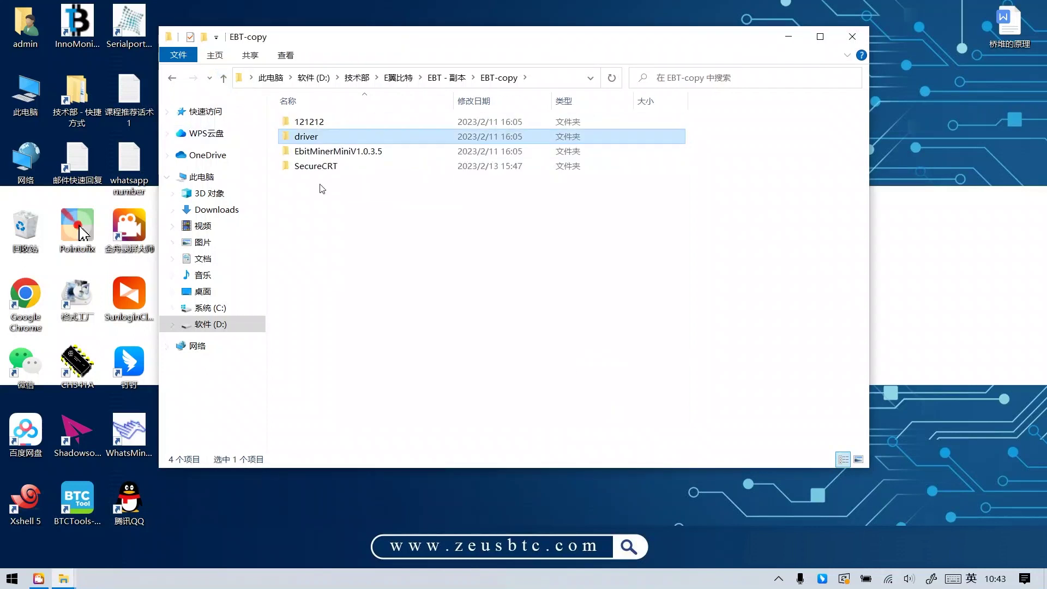
pyautogui.moveTo(378, 34); pyautogui.dragTo(440, 38)
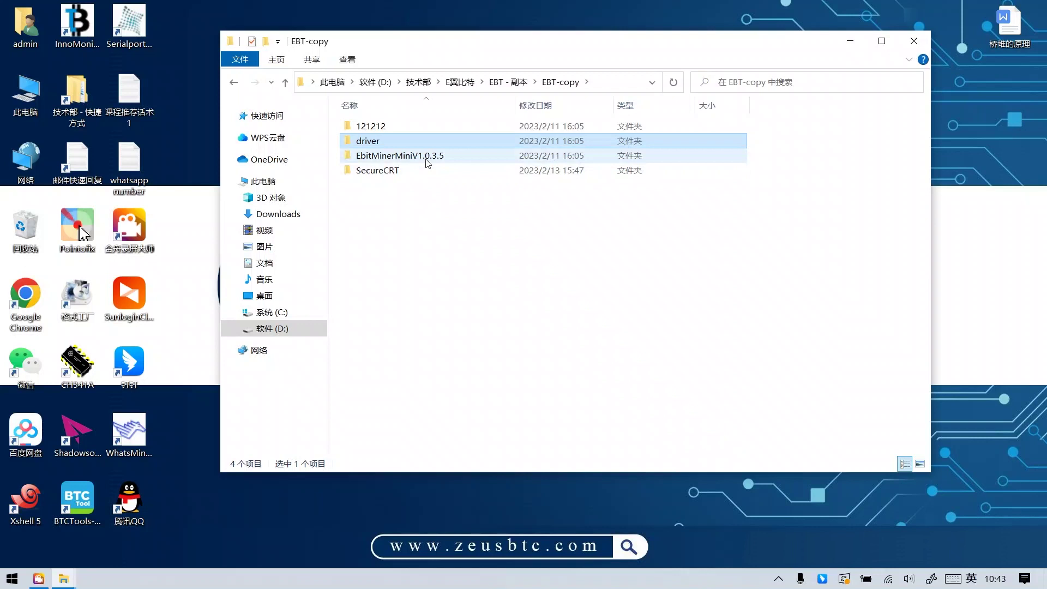
pyautogui.click(421, 157)
pyautogui.doubleClick(420, 158)
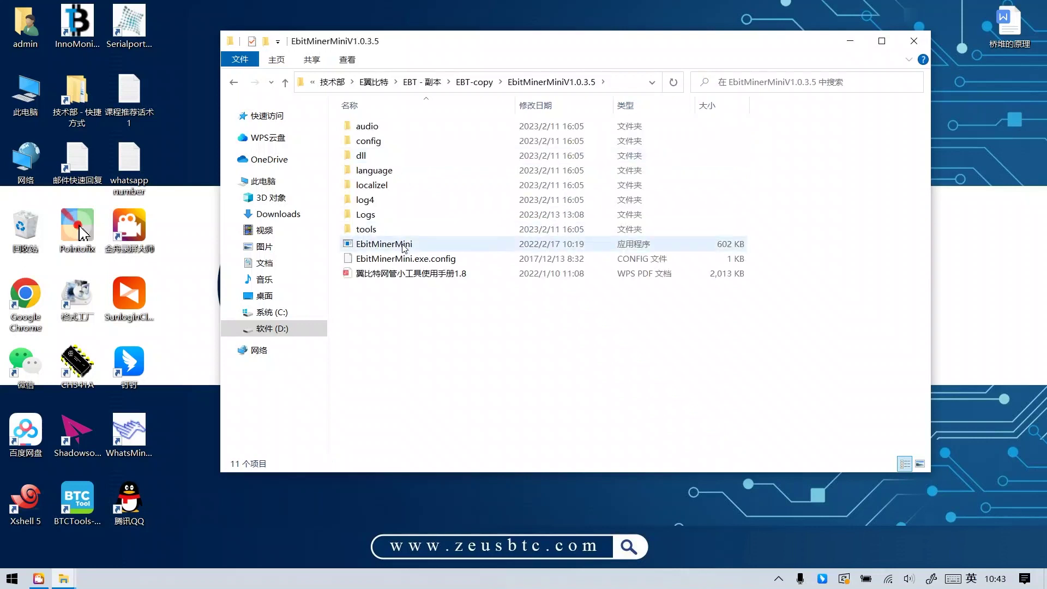
pyautogui.click(404, 247)
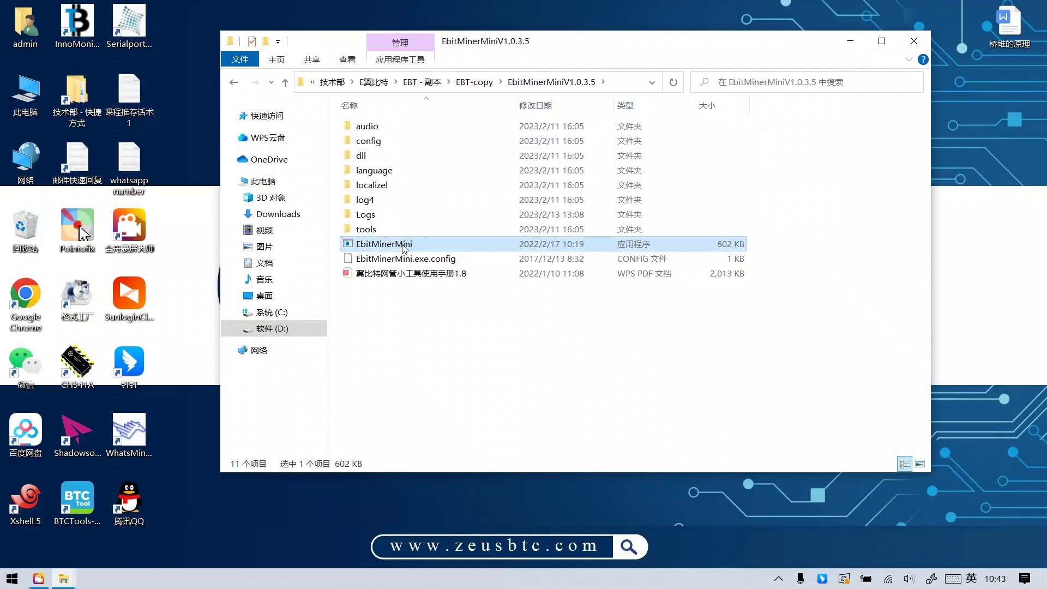
pyautogui.doubleClick(404, 245)
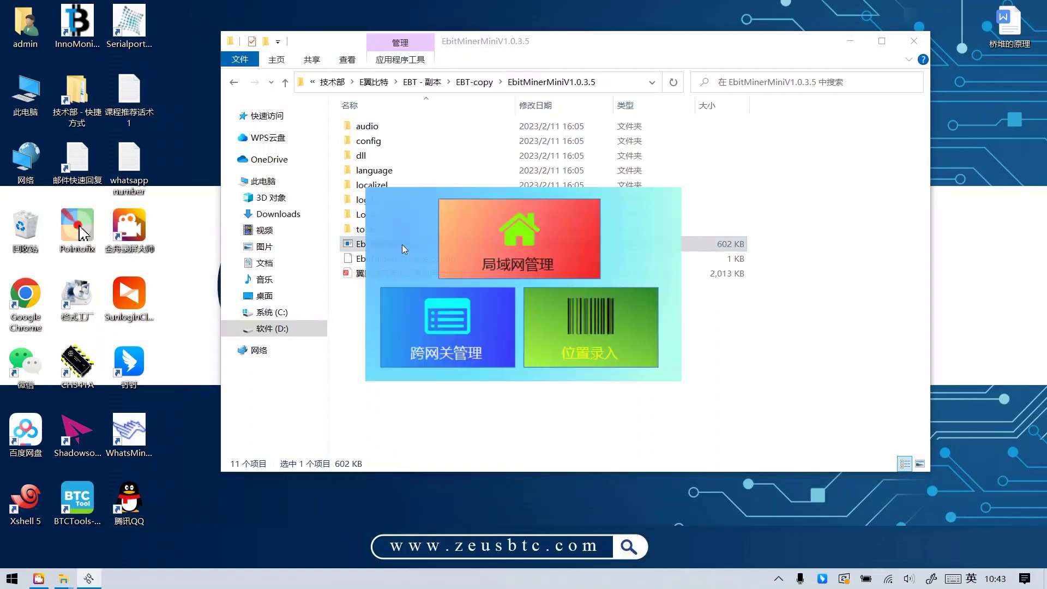
pyautogui.click(509, 240)
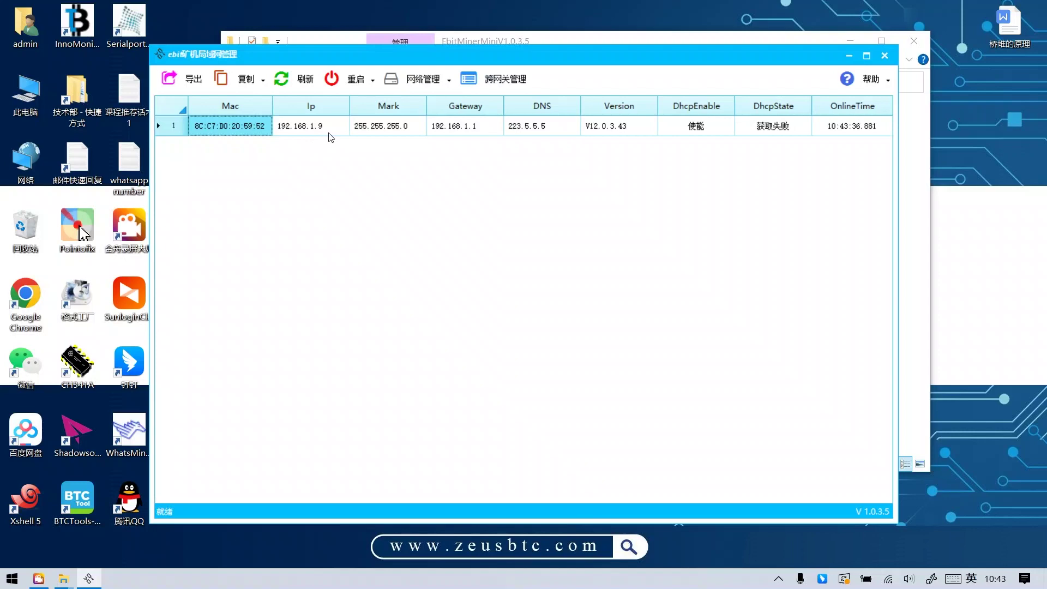
pyautogui.click(848, 57)
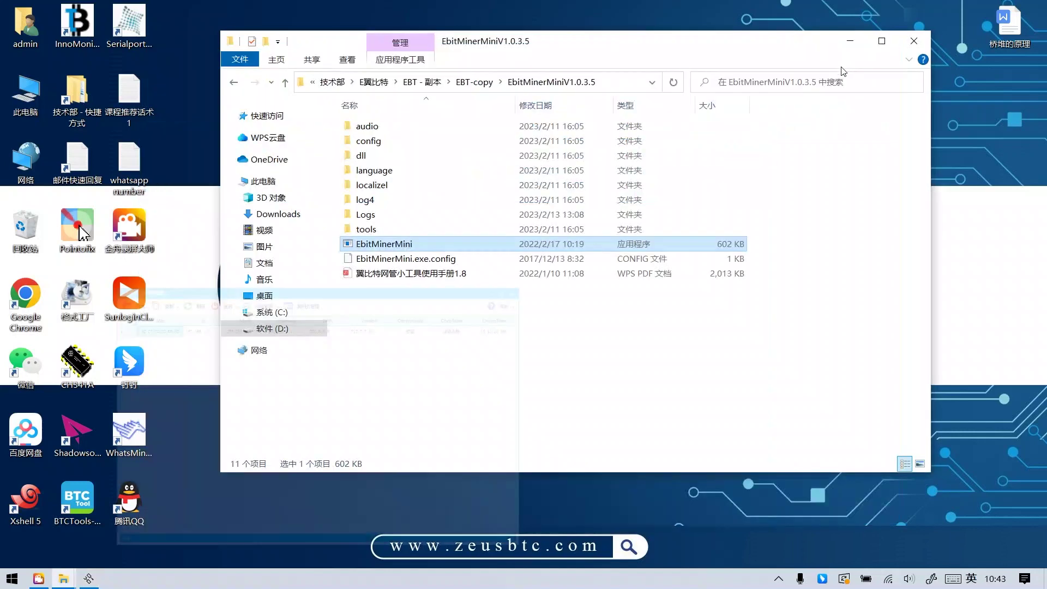
# Run !绿化卸载 from the SecureCRT folder inside EBT-copy with option 1 (绿化), and close its console.
pyautogui.click(286, 83)
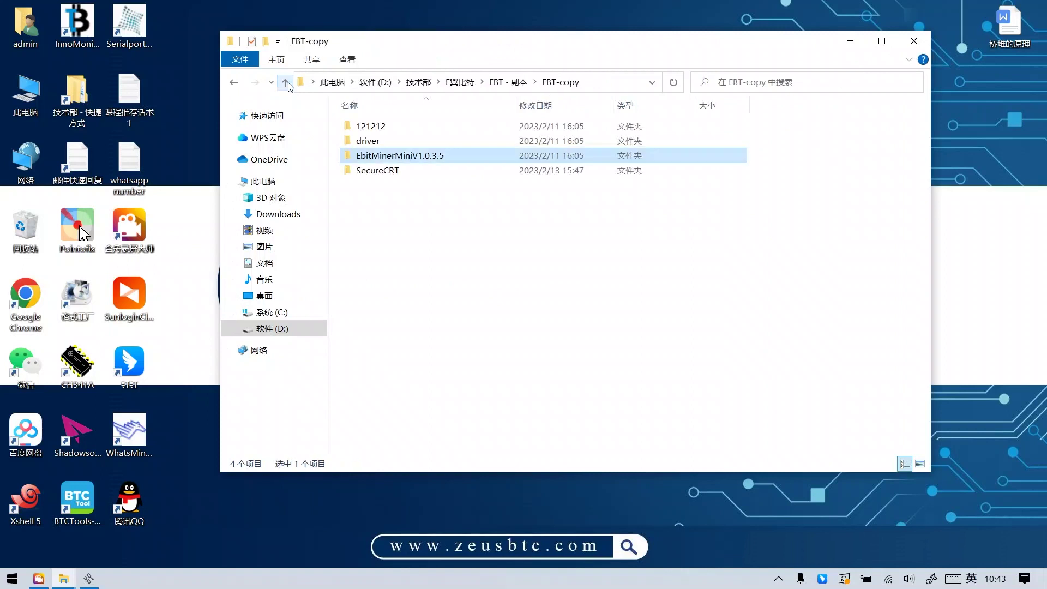
pyautogui.doubleClick(391, 172)
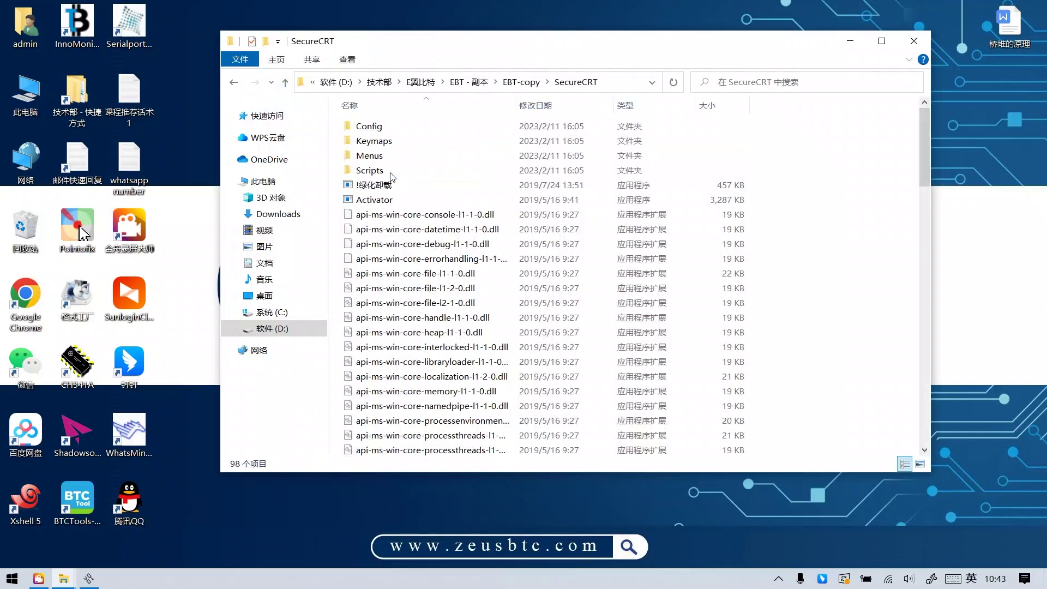
pyautogui.doubleClick(355, 190)
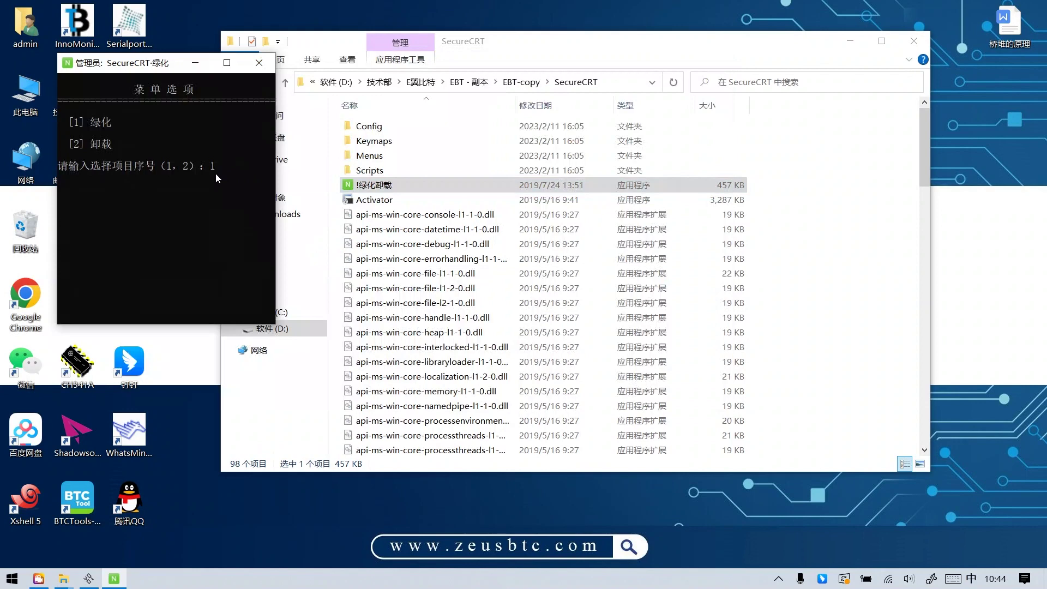
pyautogui.press('Return')
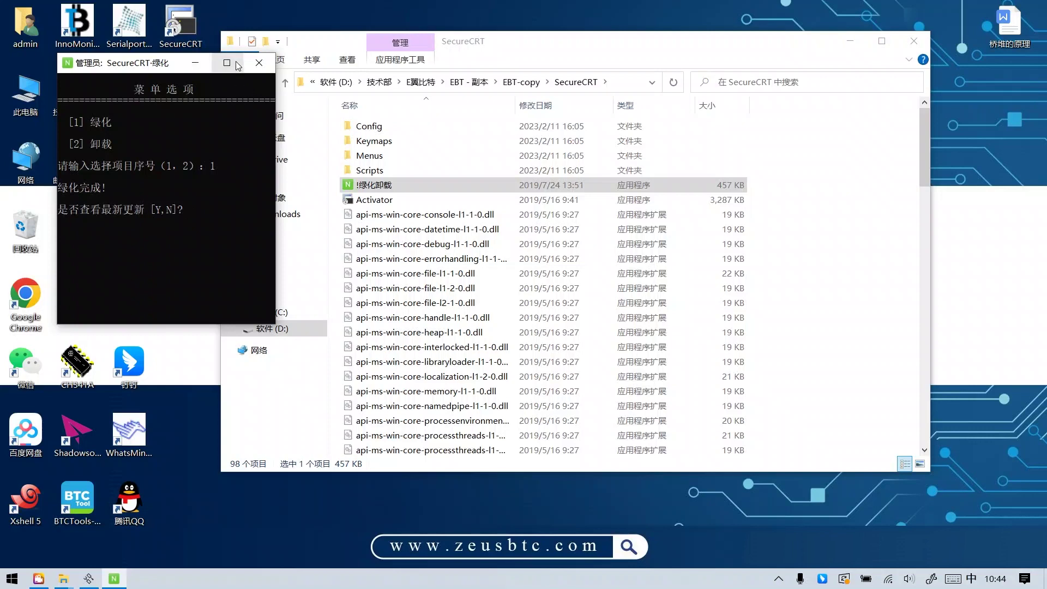
pyautogui.click(260, 64)
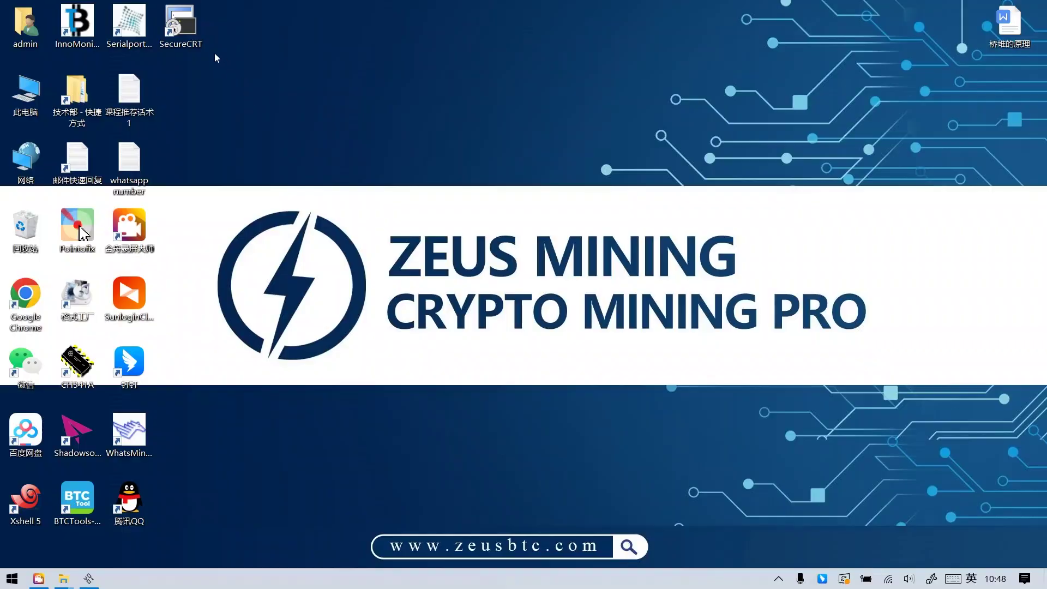
# Launch SecureCRT from the desktop, dismiss the quick connection dialog and show the saved sessions.
pyautogui.doubleClick(188, 44)
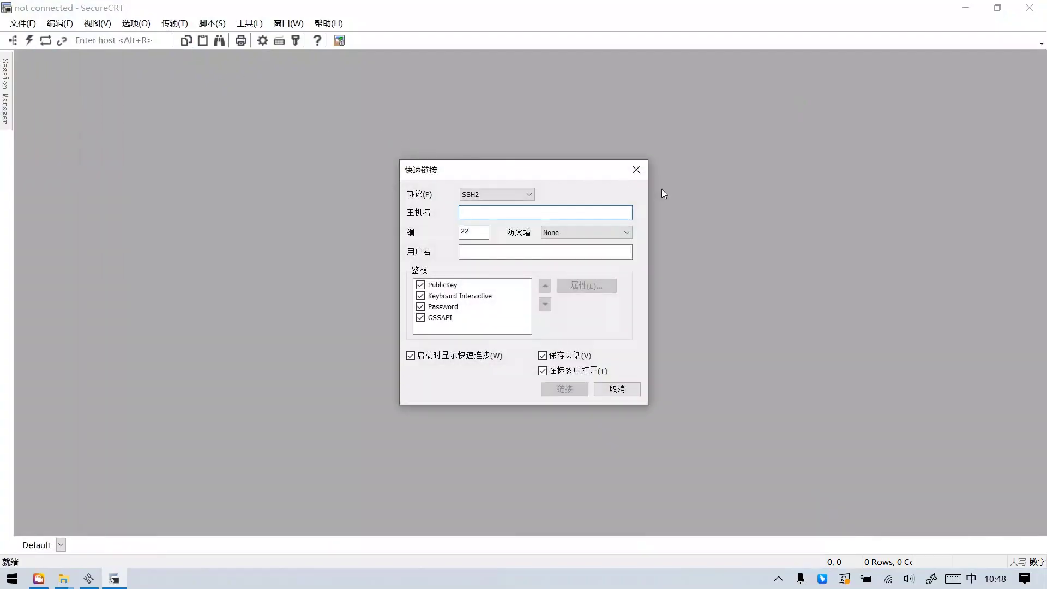
pyautogui.click(639, 175)
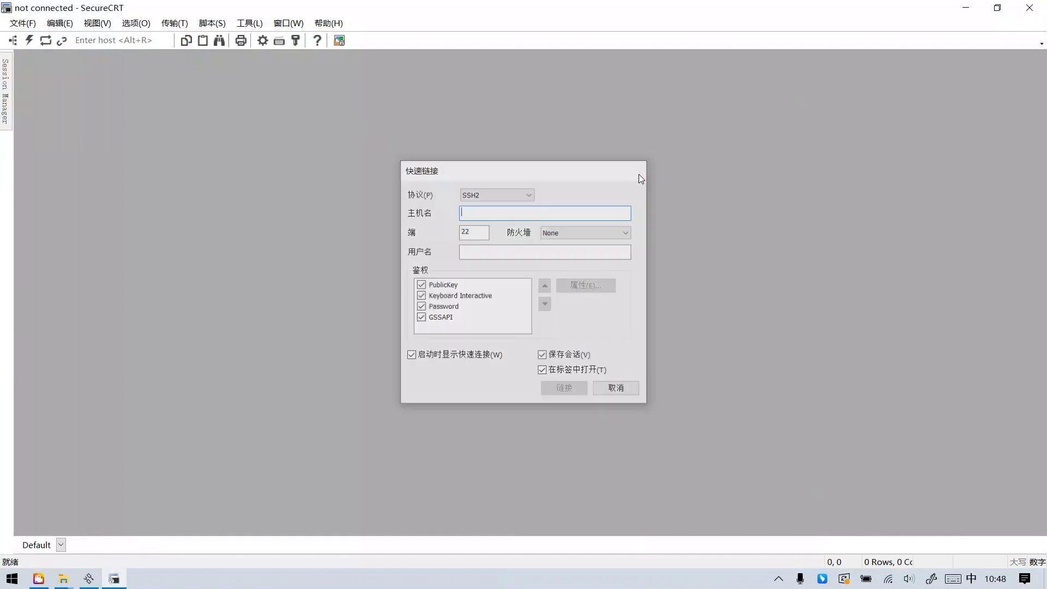
pyautogui.click(12, 41)
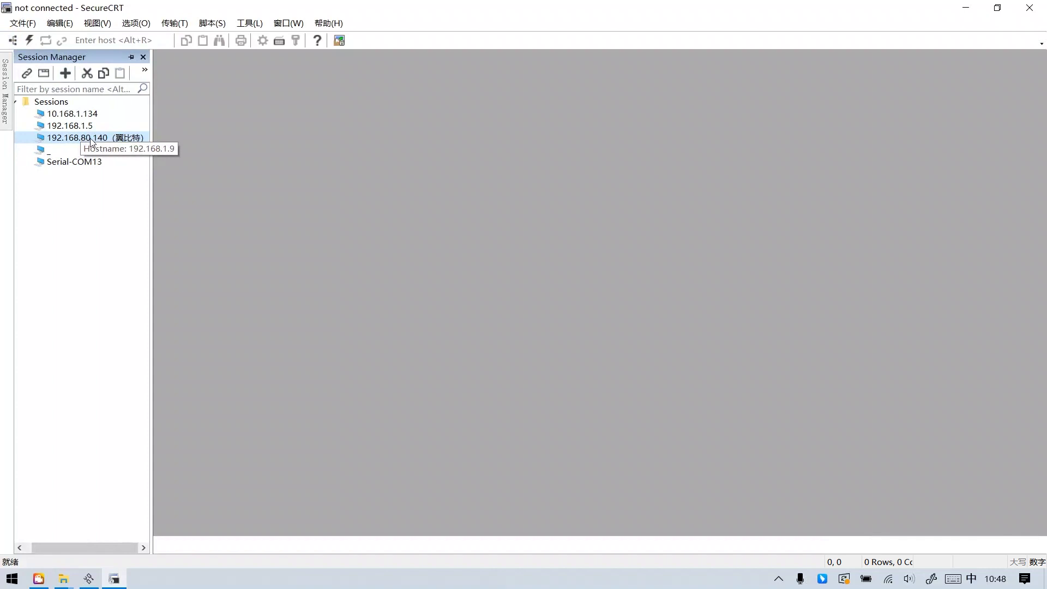
# Compare the SSH2 host name in the 192.168.80.140 (翼比特) session's properties with the miner's IP in EbitMinerMini, and confirm the session options.
pyautogui.rightClick(81, 139)
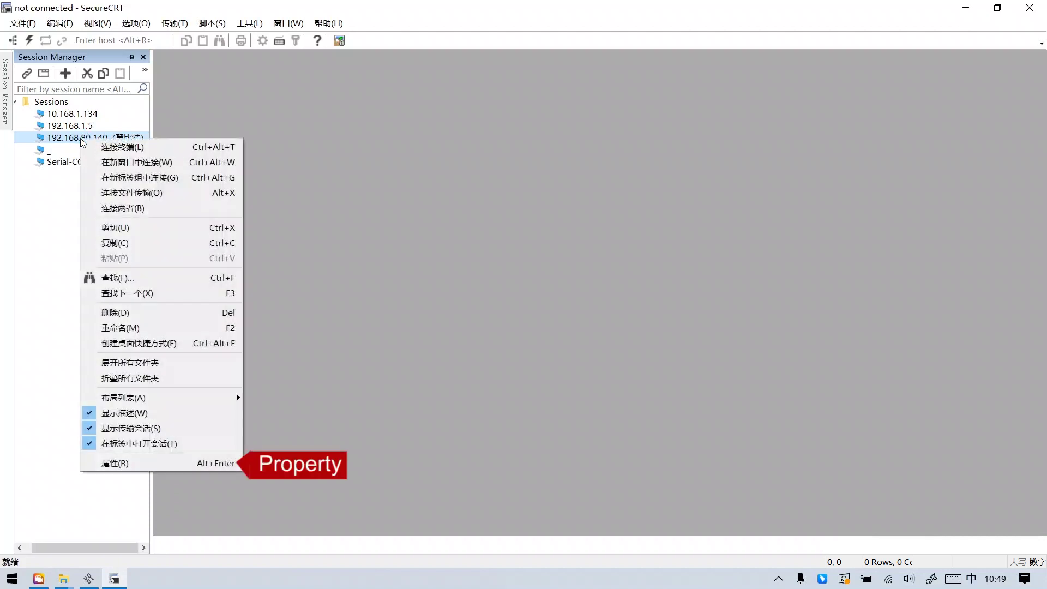
pyautogui.click(116, 463)
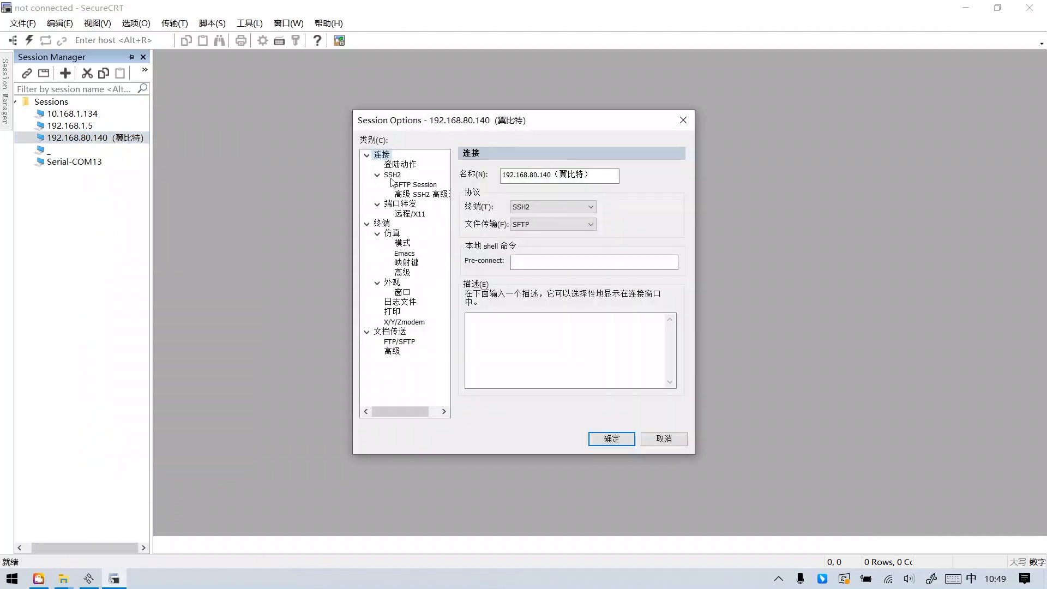
pyautogui.click(392, 175)
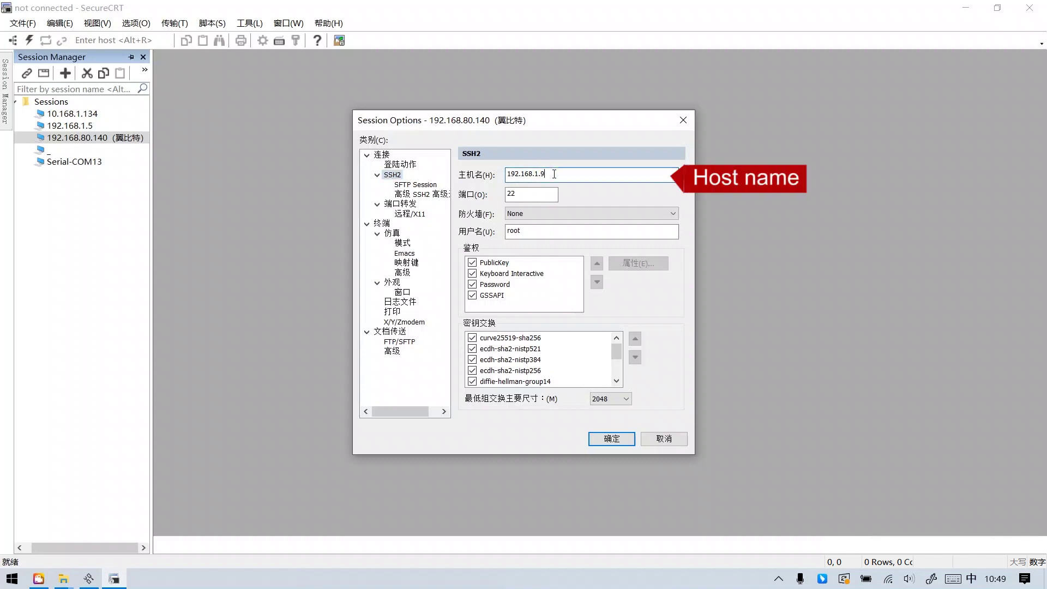
pyautogui.moveTo(88, 578)
pyautogui.click(92, 534)
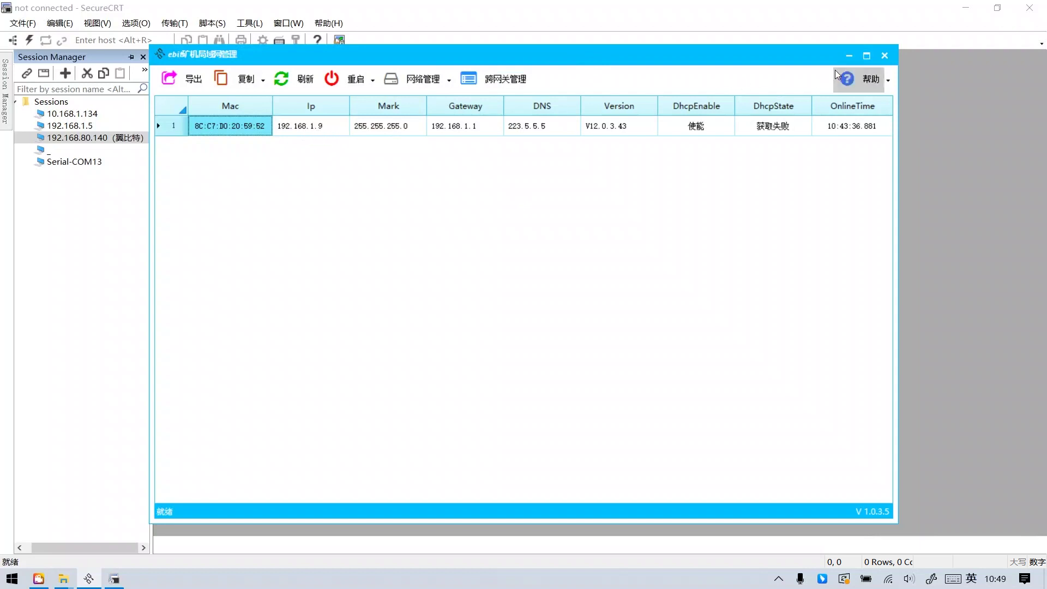
pyautogui.click(849, 56)
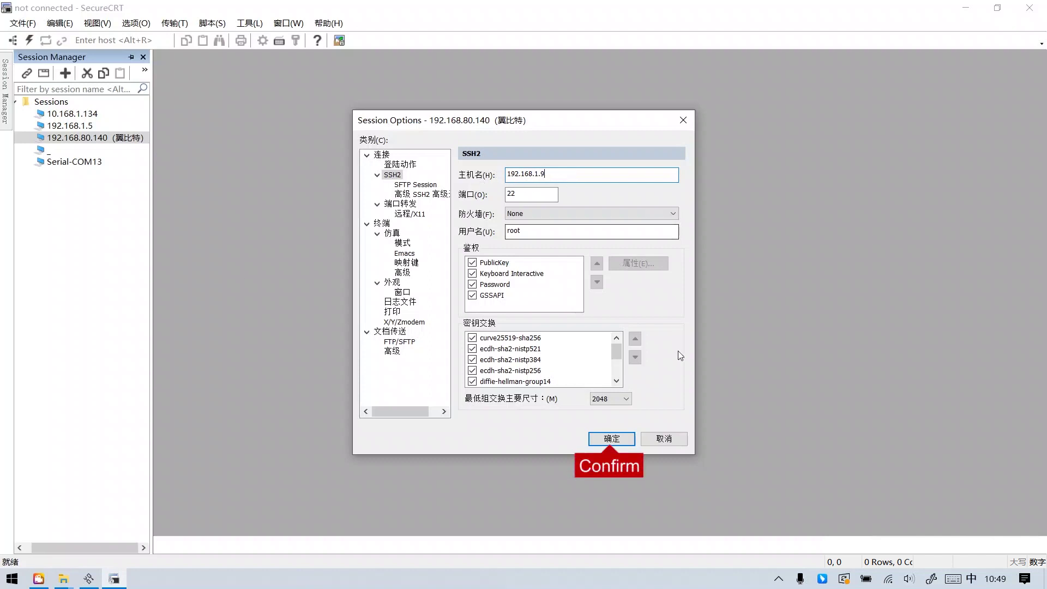
pyautogui.click(611, 439)
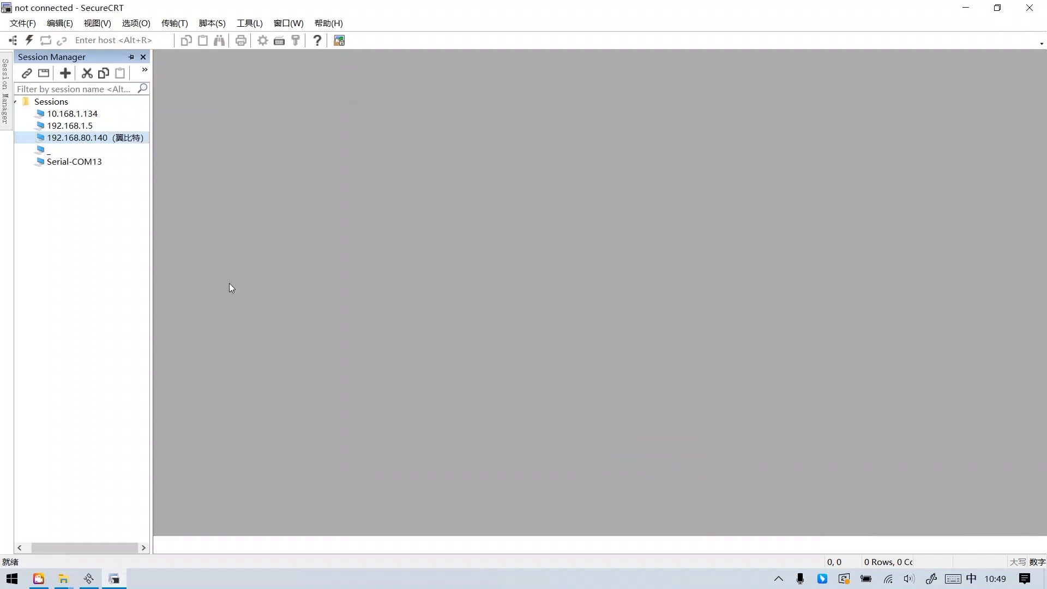
# Connect to the 192.168.80.140 (翼比特) session, choose the 翼比特E10.2,E10.3,E12 command set and run 进入测试.
pyautogui.doubleClick(81, 138)
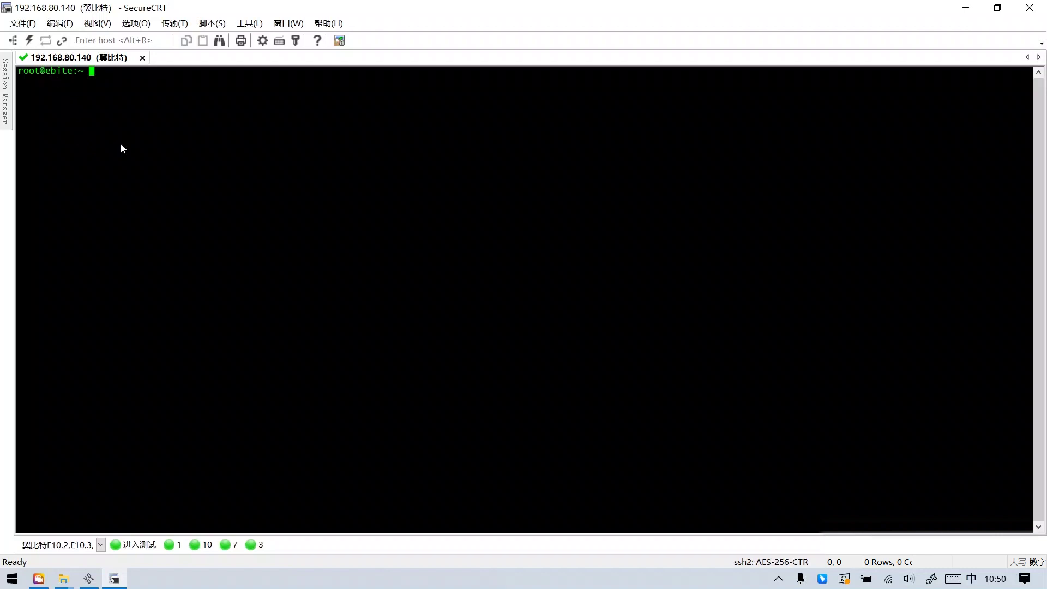
pyautogui.click(101, 544)
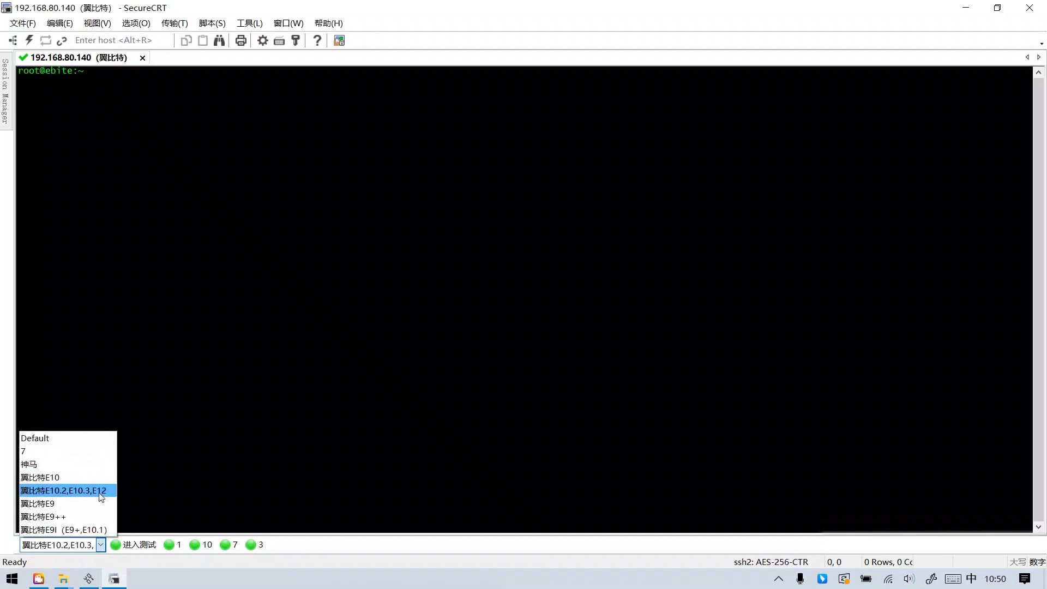
pyautogui.click(106, 491)
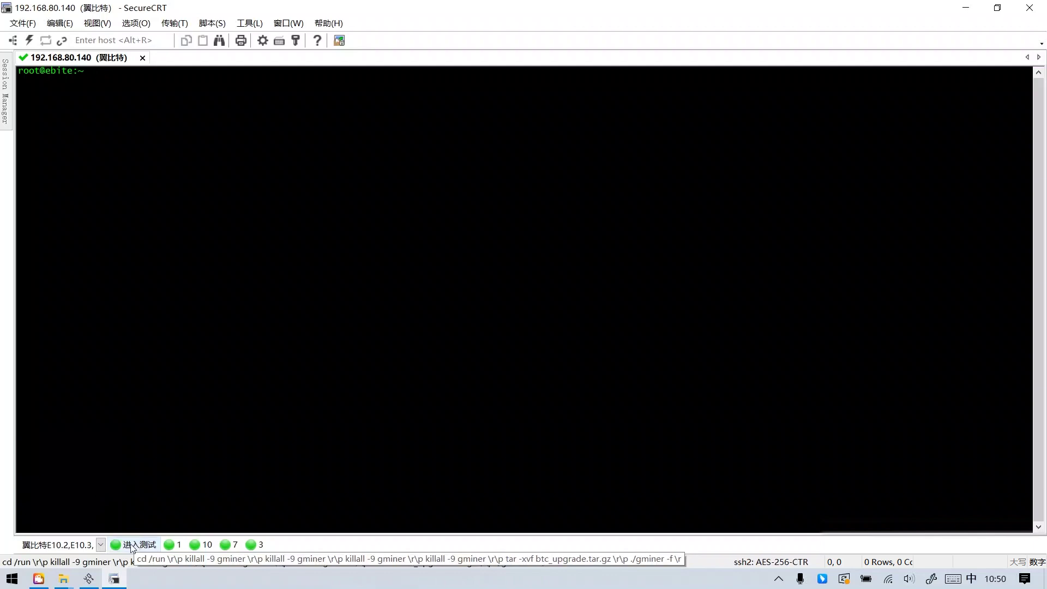
pyautogui.click(136, 544)
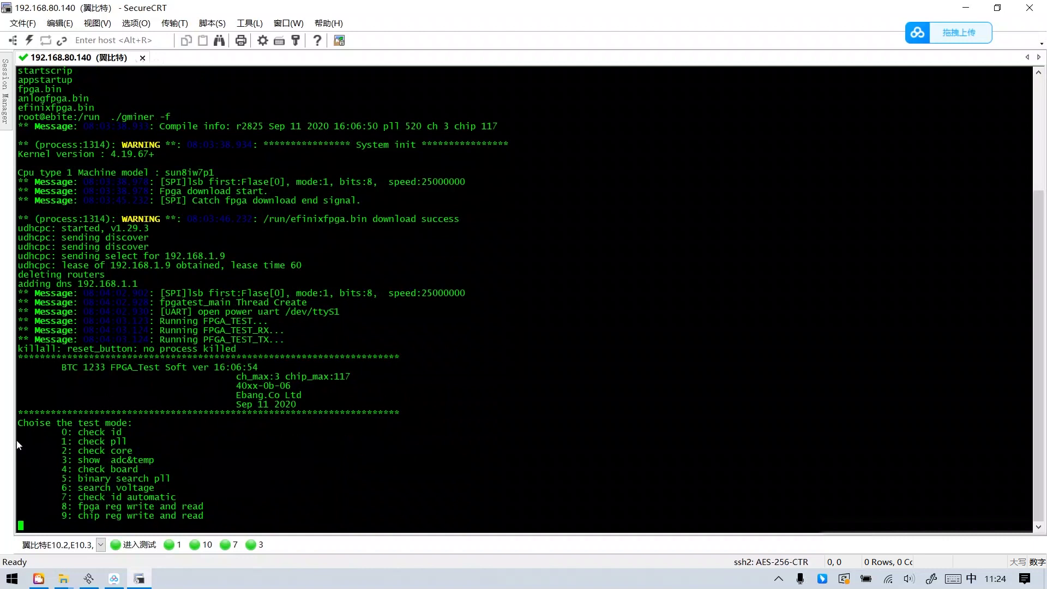
# Run test mode 3 (show adc&temp) and examine the chip ID, ADC and temperature output.
pyautogui.click(252, 545)
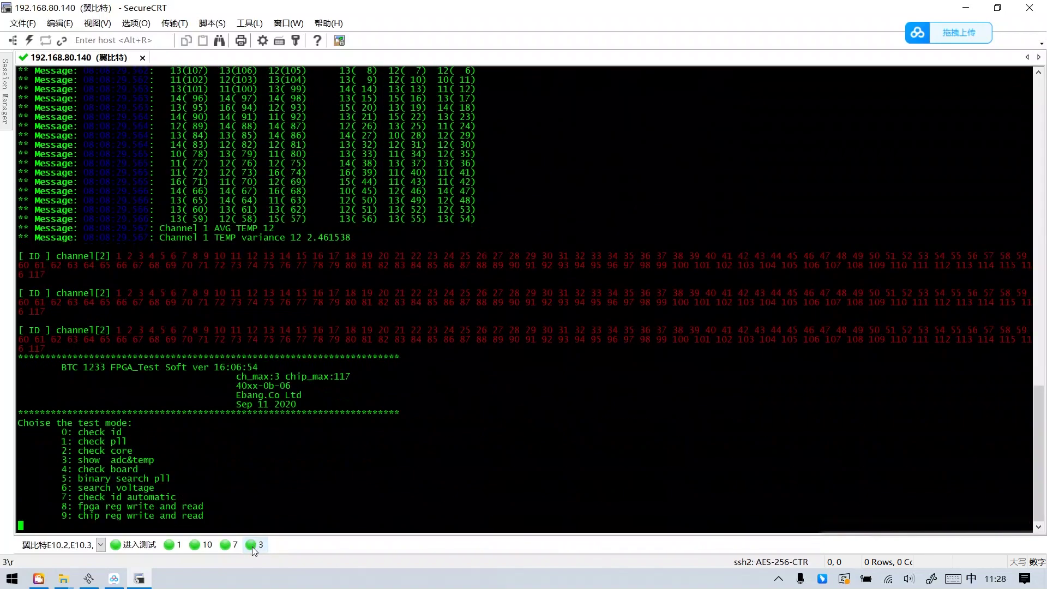
pyautogui.scroll(10, 304, 409)
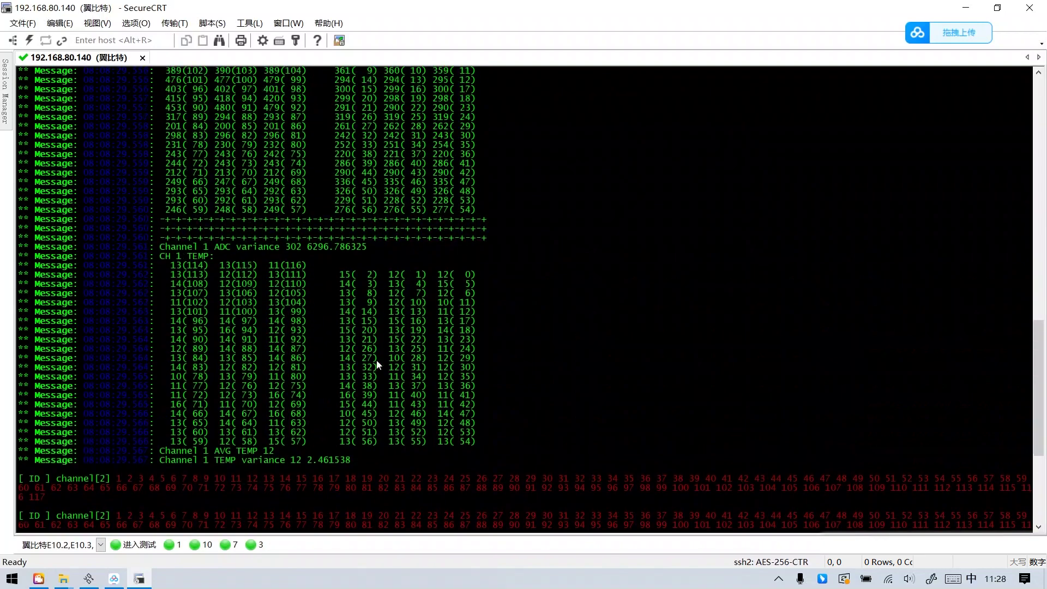
pyautogui.scroll(4, 253, 385)
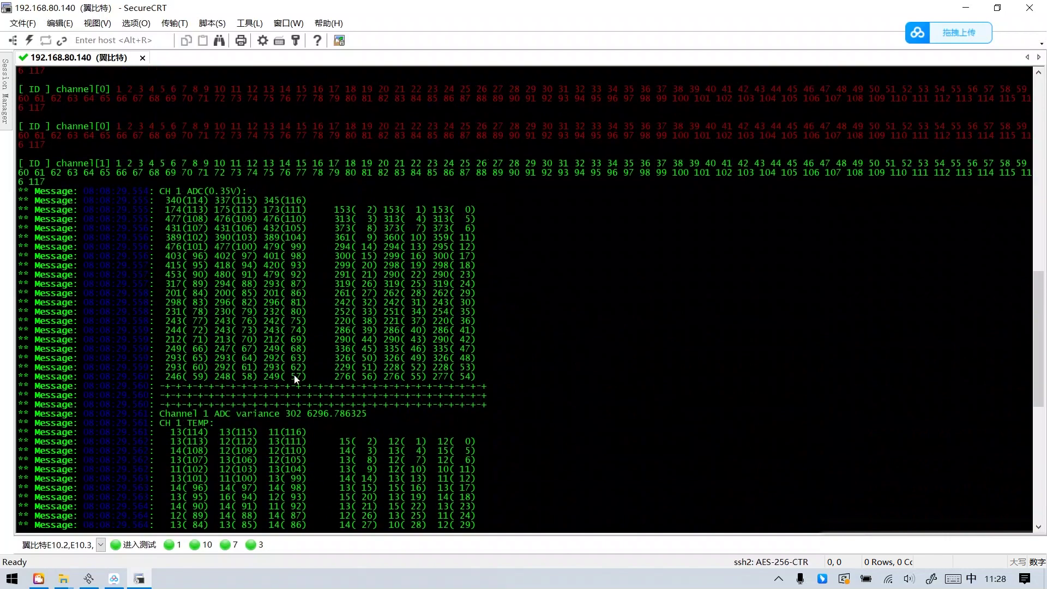
pyautogui.scroll(-13, 294, 379)
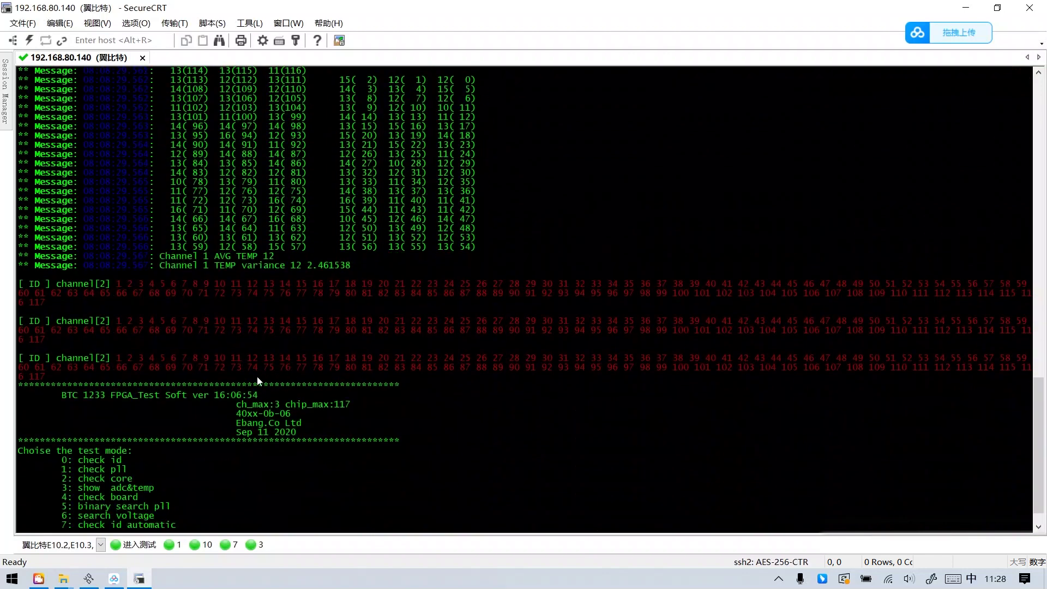